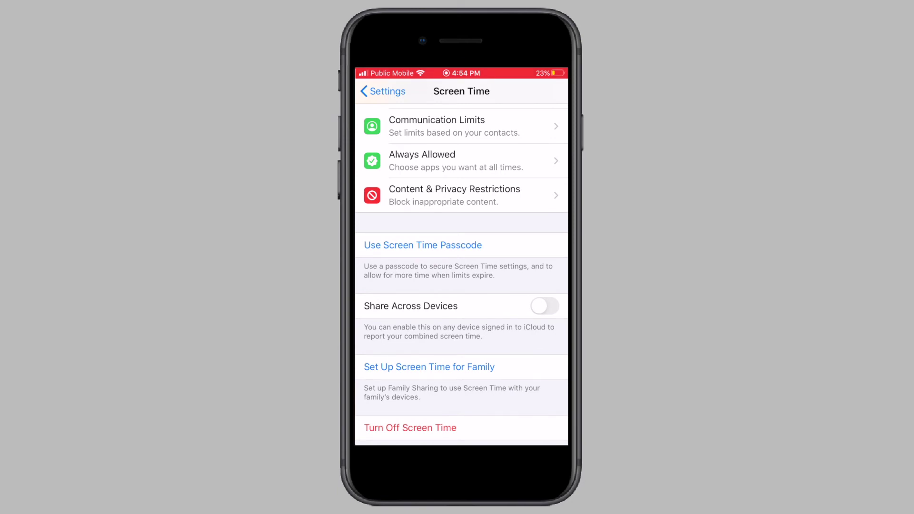
pyautogui.scroll(-1, 462, 286)
# Step: Choose Turn Off Screen Time and confirm it in the action sheet
pyautogui.click(410, 412)
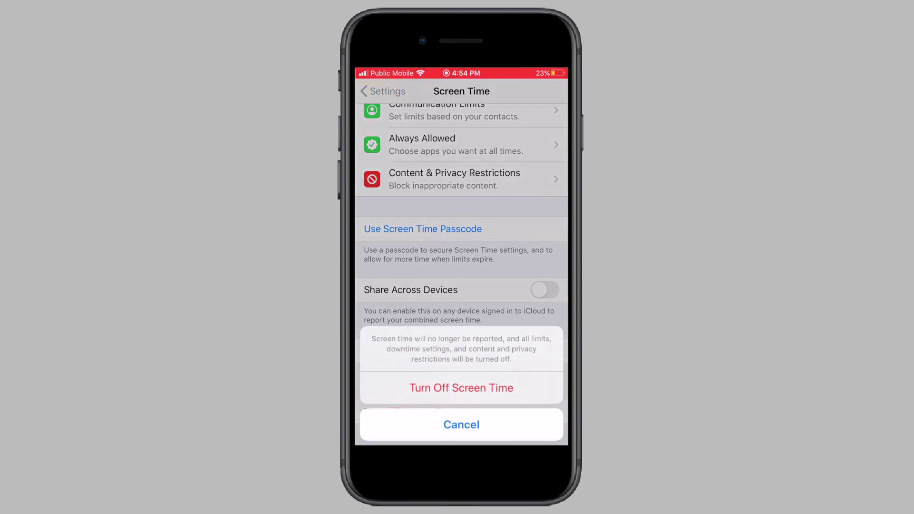
pyautogui.click(461, 424)
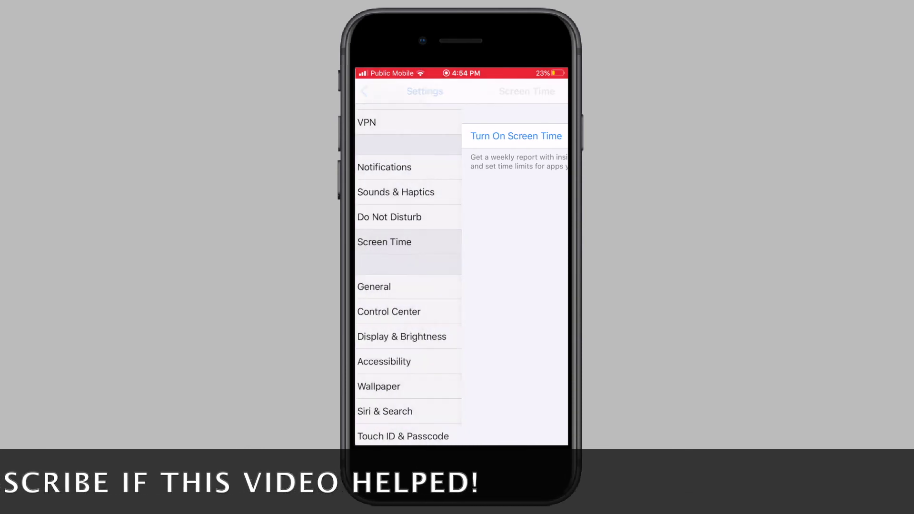
# Step: From the main Settings page, open the Apple ID account and start Sign Out
pyautogui.click(390, 247)
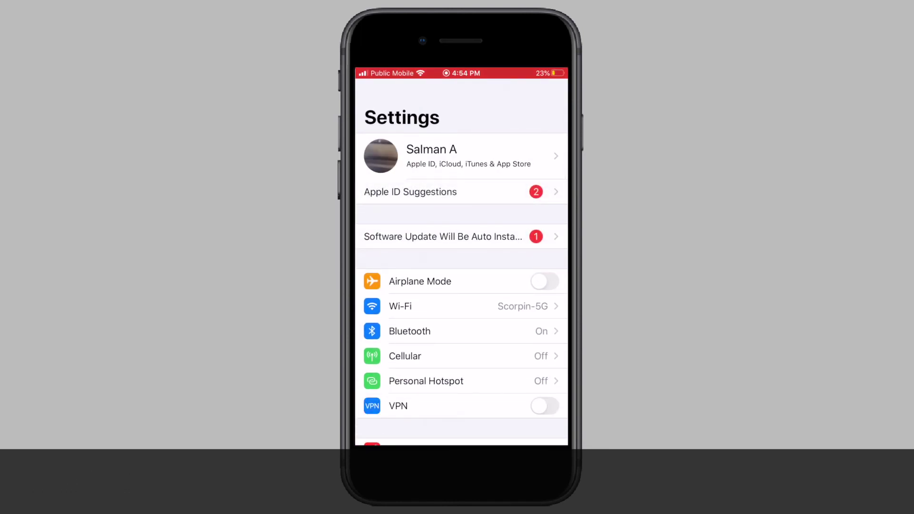
pyautogui.click(432, 156)
pyautogui.scroll(-5, 462, 271)
pyautogui.click(461, 411)
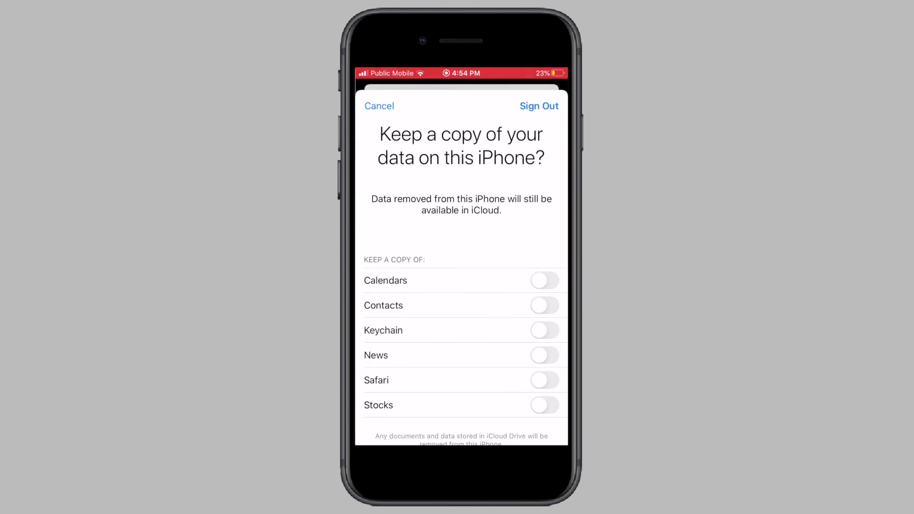